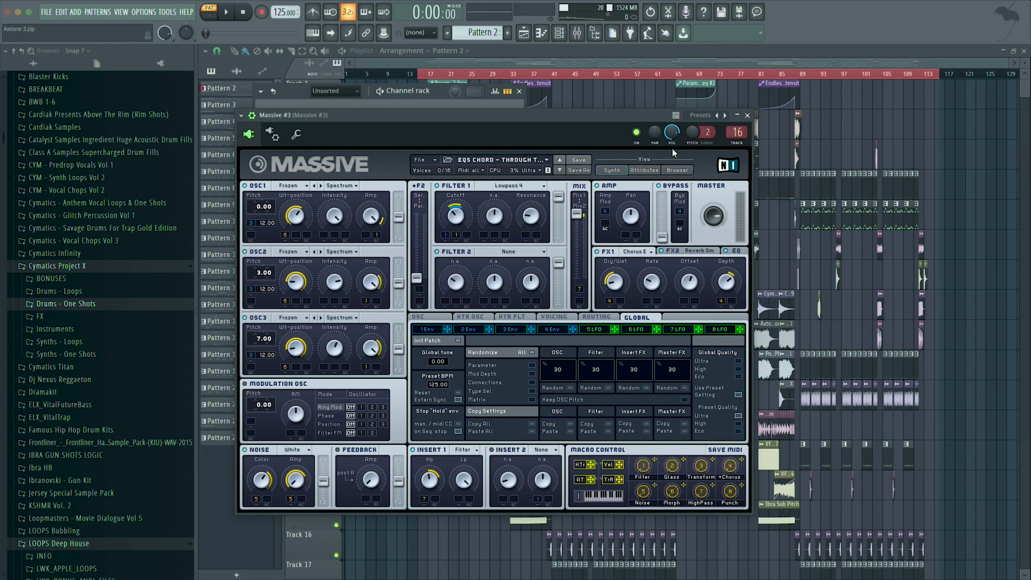
Inspect the Fruity Stereo Shaper effect on the Massive #3 mixer track, closing the synth and effect windows.
{"action": "left_click", "coordinate": [577, 35]}
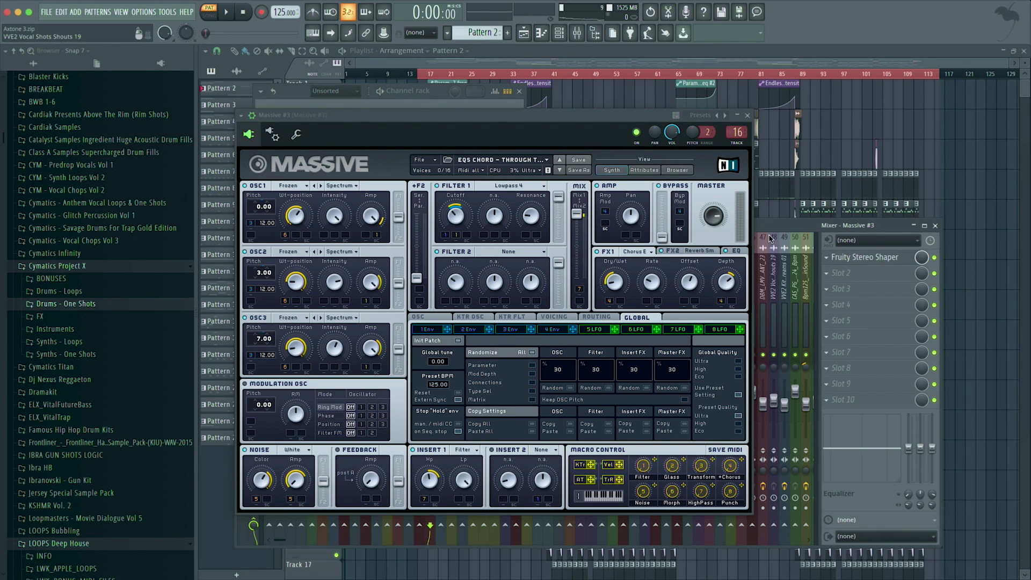
{"action": "left_click", "coordinate": [747, 115]}
{"action": "left_click", "coordinate": [864, 258]}
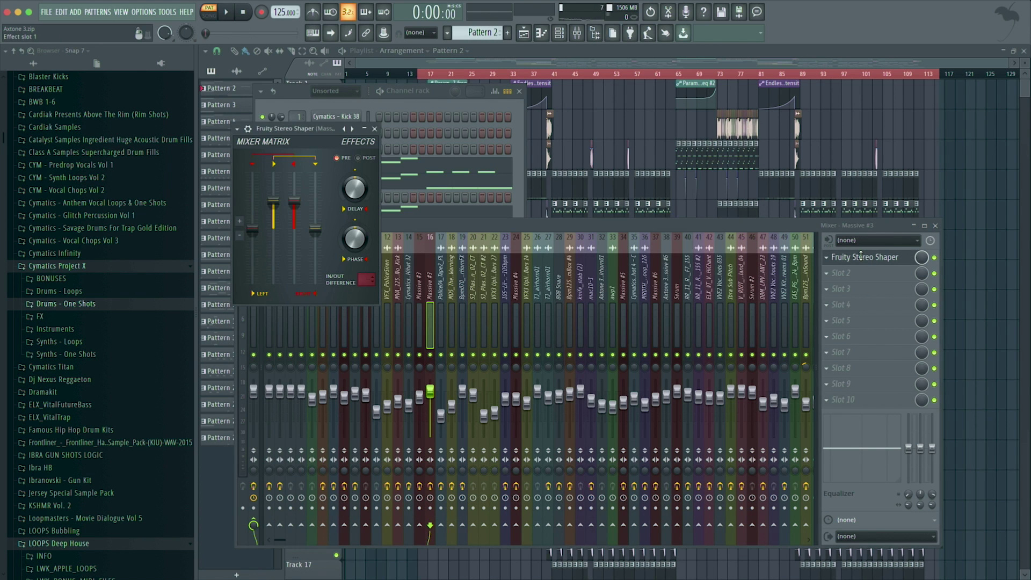
{"action": "left_click", "coordinate": [375, 129]}
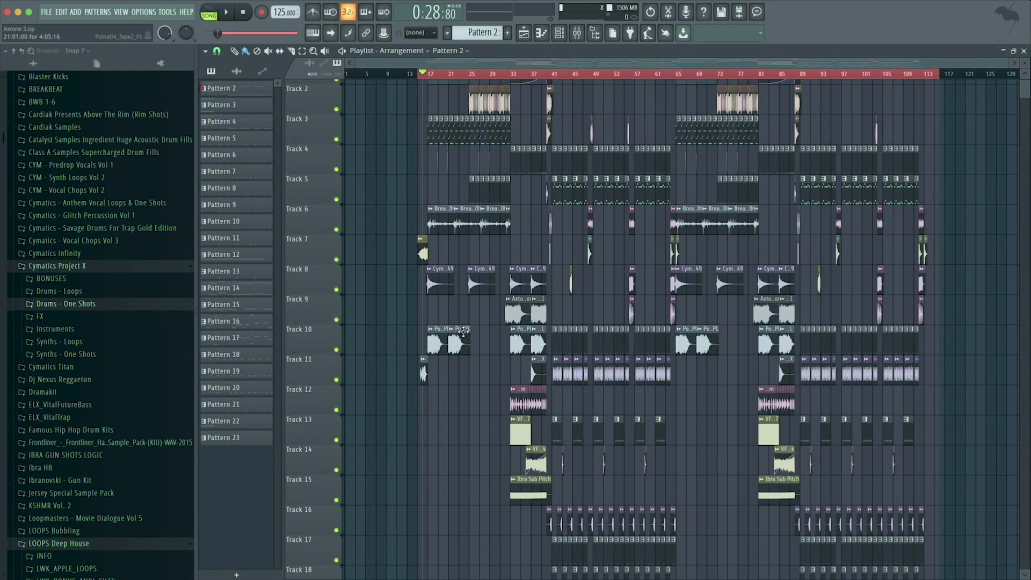
Play the arrangement from bar 17 and from around bar 33.
{"action": "left_click", "coordinate": [434, 76]}
{"action": "key", "text": "space"}
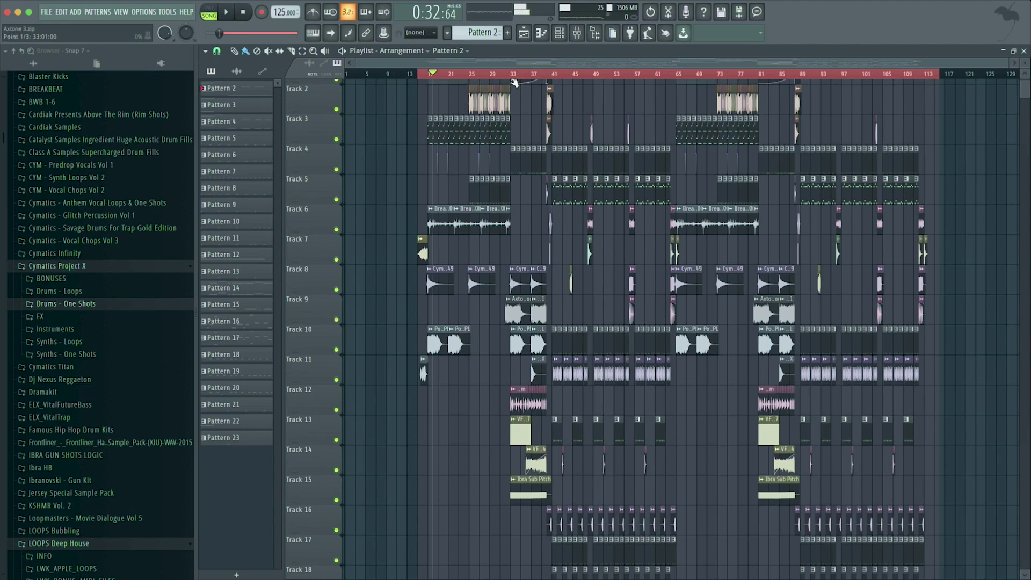
{"action": "left_click", "coordinate": [511, 80]}
{"action": "scroll", "coordinate": [511, 83], "scroll_direction": "up", "scroll_amount": 1}
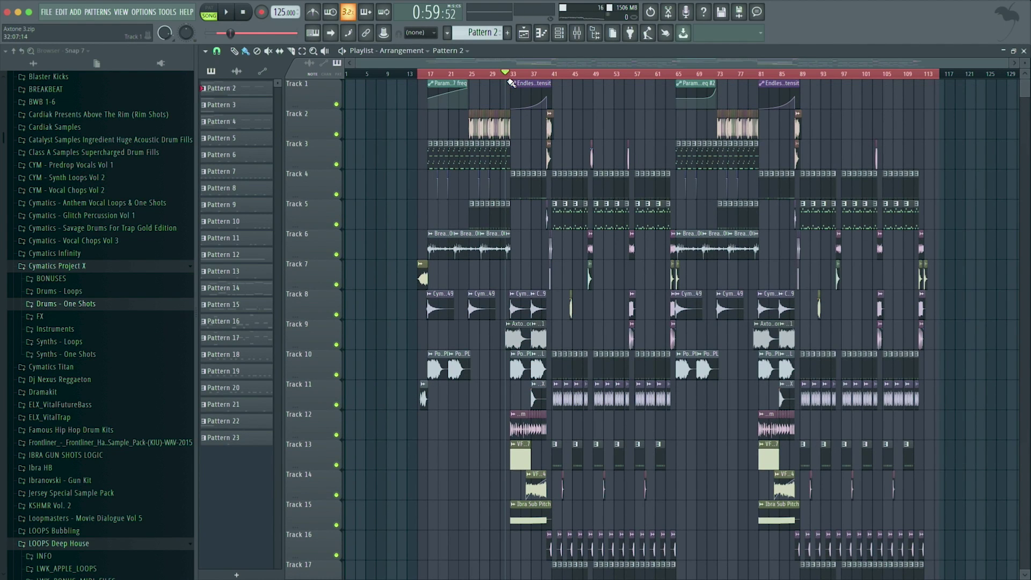
{"action": "key", "text": "space"}
{"action": "scroll", "coordinate": [546, 350], "scroll_direction": "down", "scroll_amount": 1}
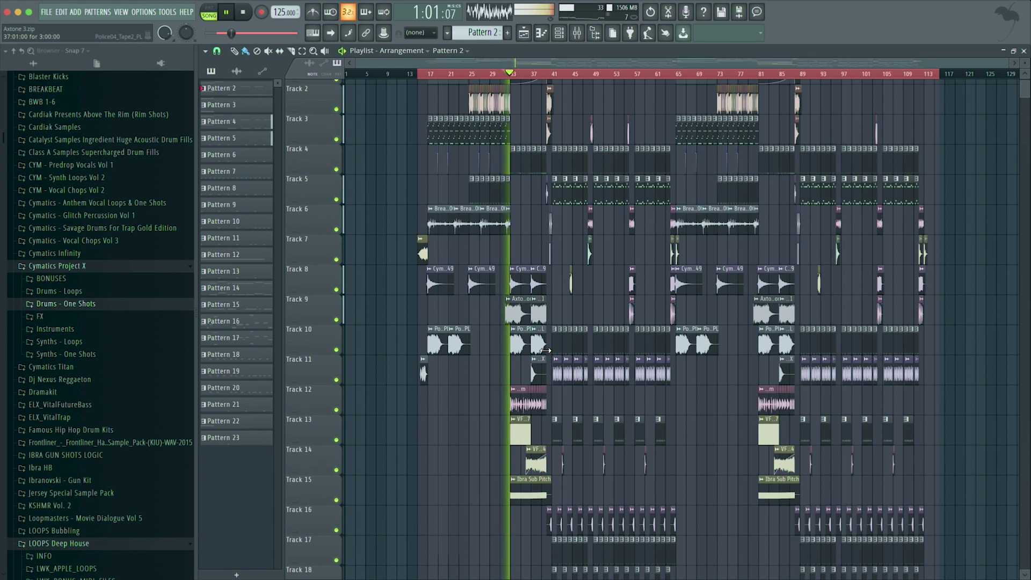
View the sample settings of the 96 bpm vocal clip on Track 12, stop playback and close the settings.
{"action": "double_click", "coordinate": [517, 404]}
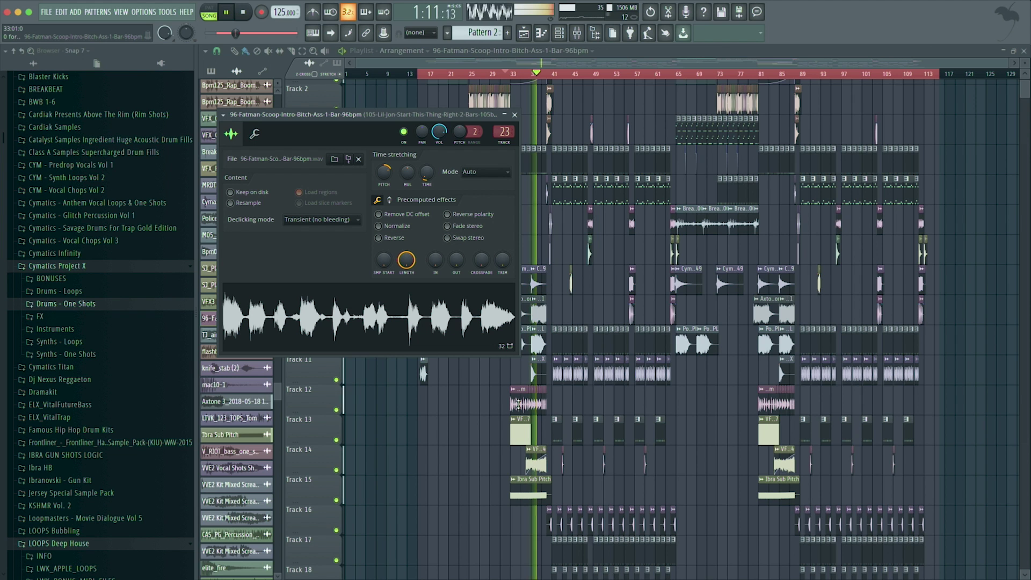
{"action": "key", "text": "space"}
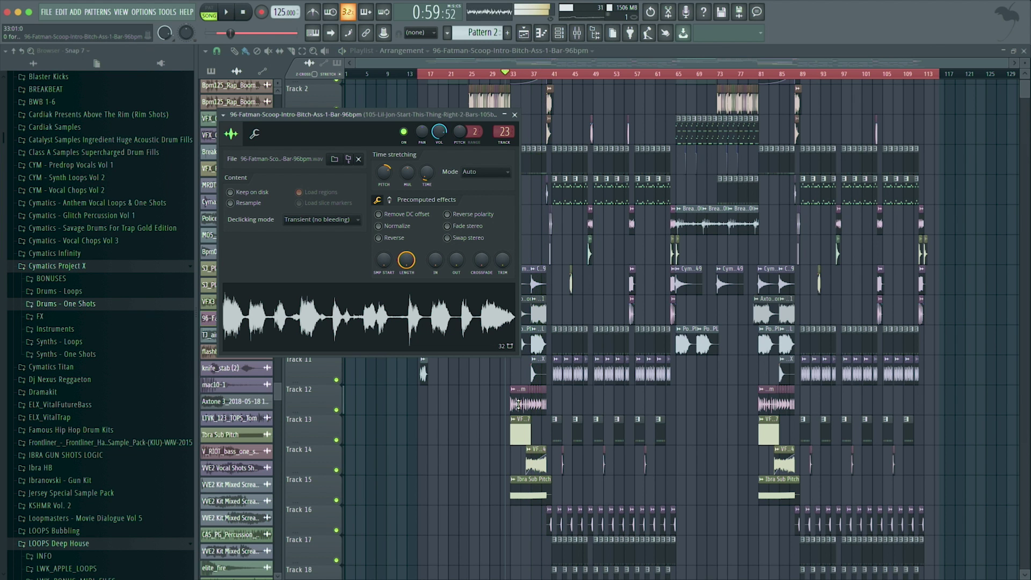
{"action": "left_click", "coordinate": [515, 114]}
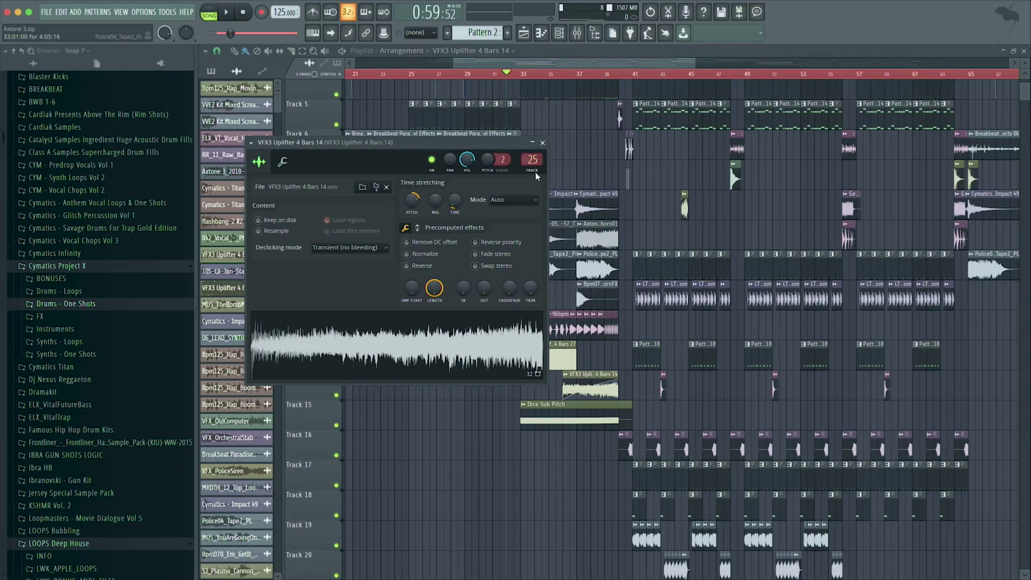
Check the mixer track of the VFX3 Uplifter 4 Bars 14 sample, then close the mixer and sample settings.
{"action": "left_click", "coordinate": [577, 34]}
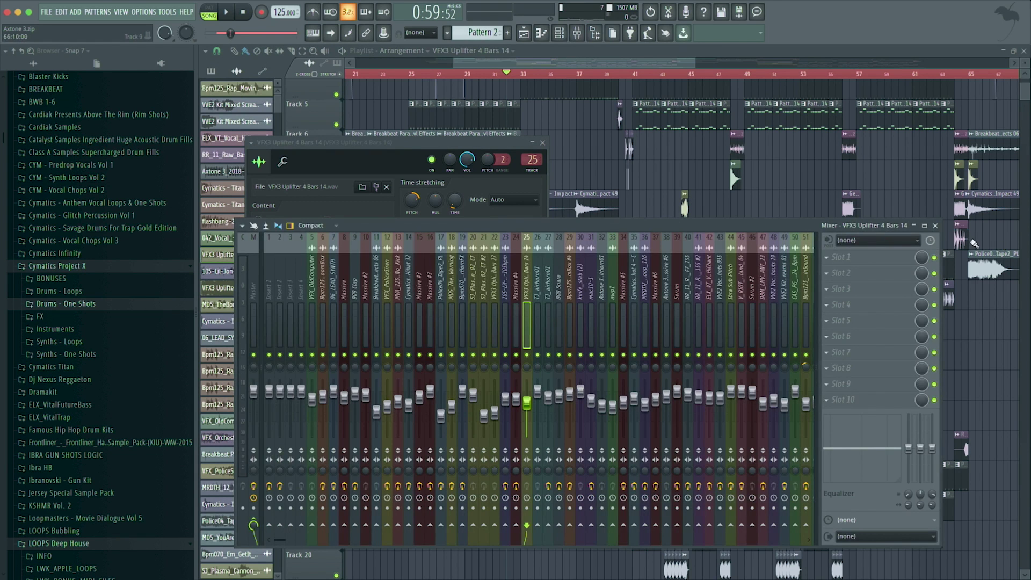
{"action": "left_click", "coordinate": [935, 226]}
{"action": "left_click", "coordinate": [543, 143]}
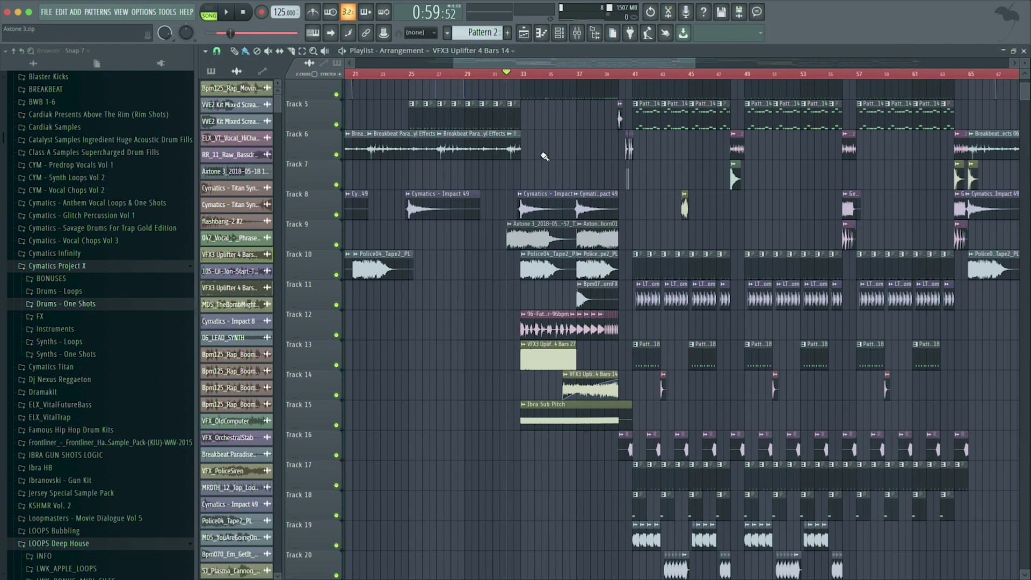
View the Ibra Sub Pitch sample settings from Track 15 and listen to the arrangement from bar 37.
{"action": "double_click", "coordinate": [587, 426]}
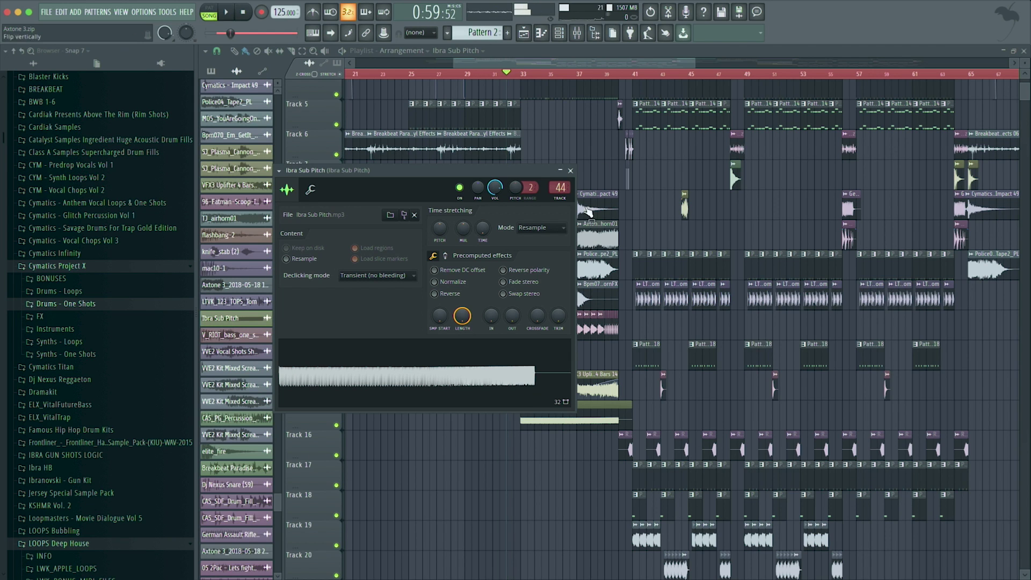
{"action": "left_click", "coordinate": [577, 73]}
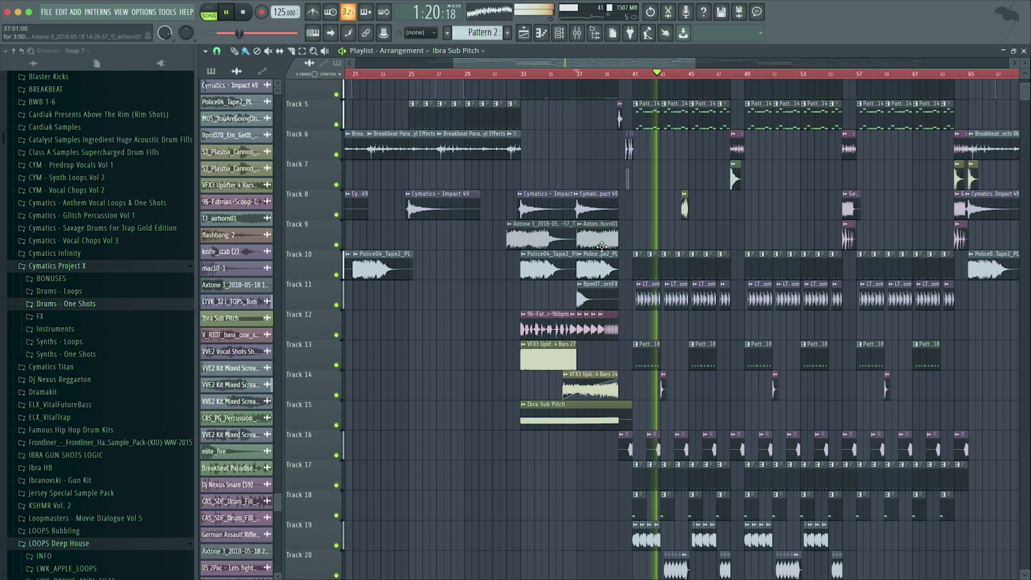
{"action": "key", "text": "space"}
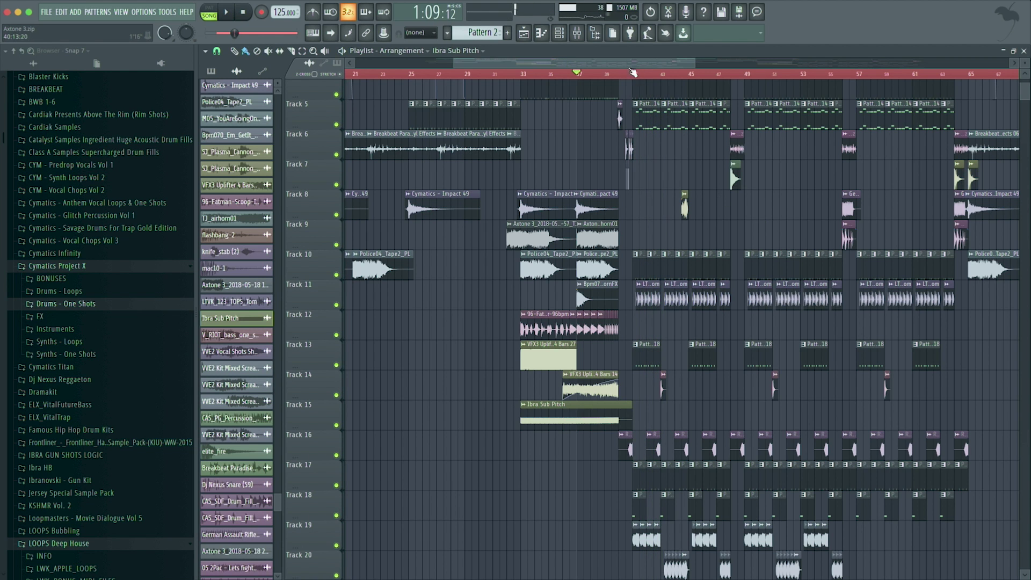
Place the playhead at bar 41 and open the VVE2 Kit Mixed Screams 03 clip on Track 19.
{"action": "left_click", "coordinate": [632, 72]}
{"action": "scroll", "coordinate": [531, 326], "scroll_direction": "right", "scroll_amount": 4}
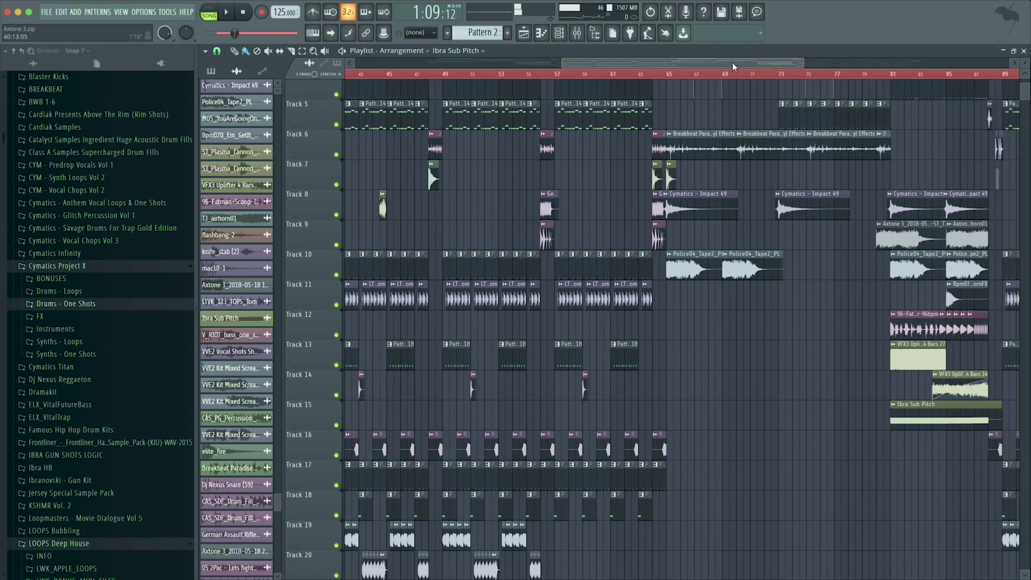
{"action": "scroll", "coordinate": [531, 326], "scroll_direction": "down", "scroll_amount": 3}
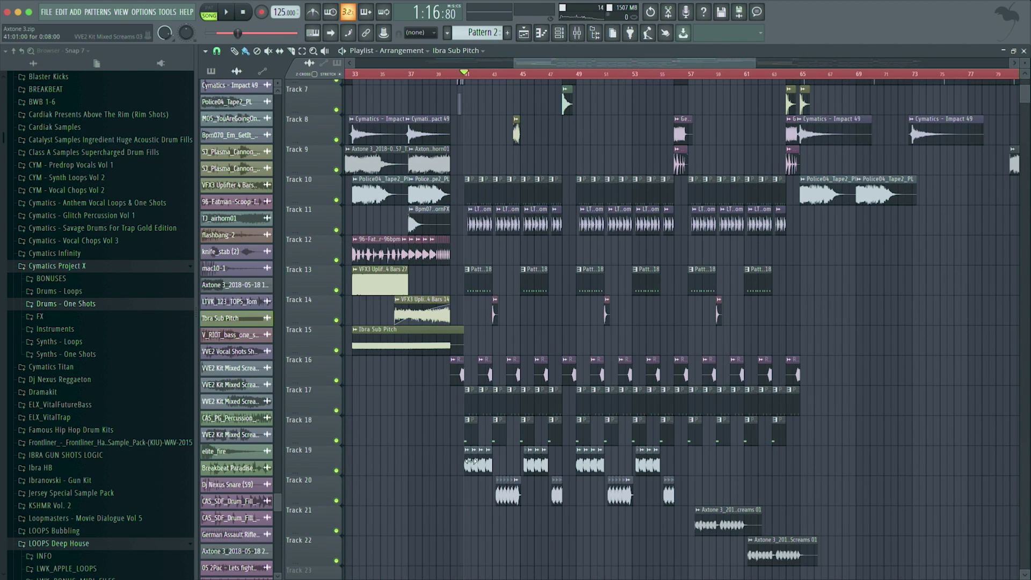
{"action": "double_click", "coordinate": [471, 461]}
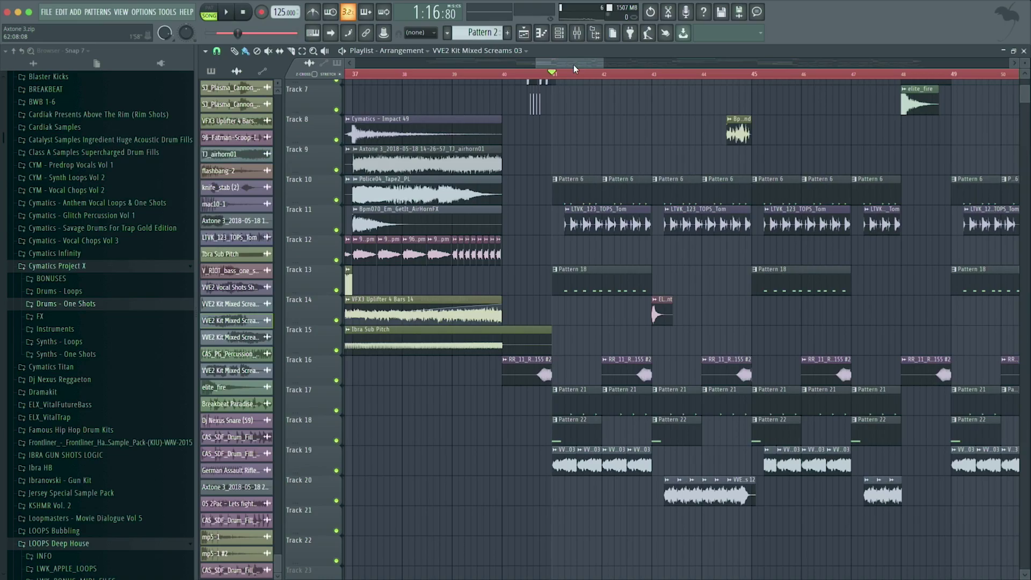
Listen to the start of the drop from bar 41, restarting playback once.
{"action": "key", "text": "space"}
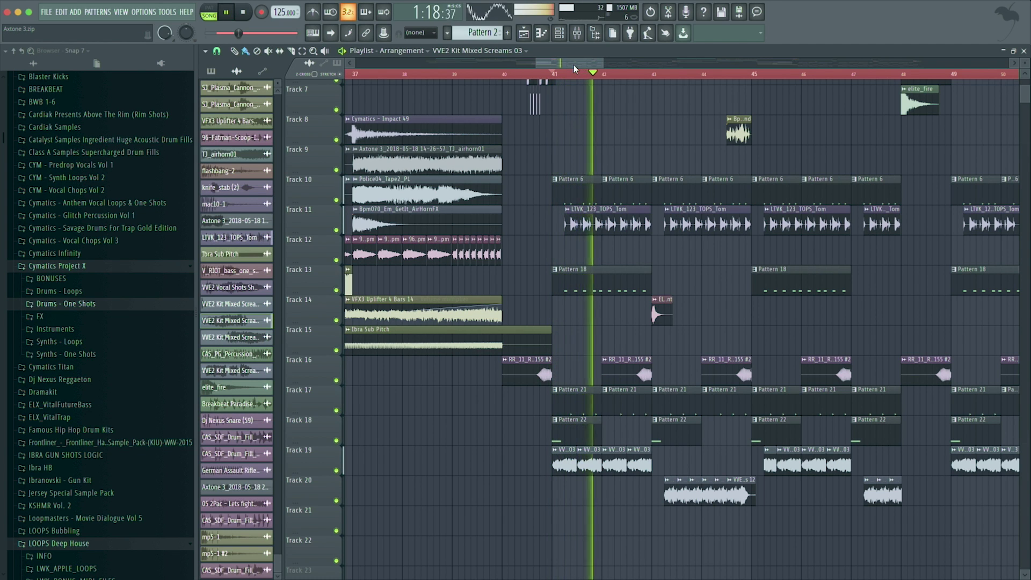
{"action": "key", "text": "space"}
{"action": "key", "text": "space"}
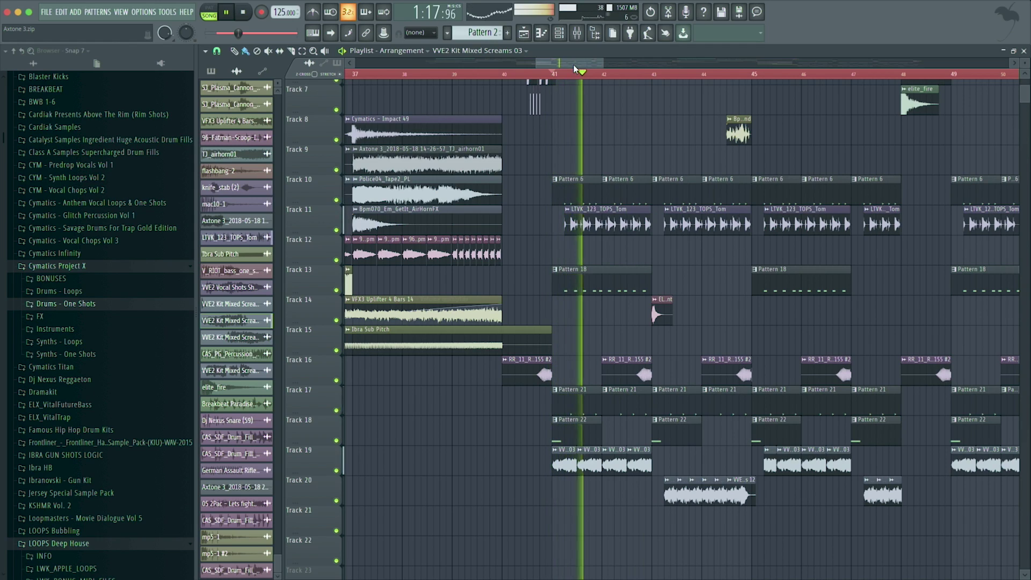
{"action": "key", "text": "space"}
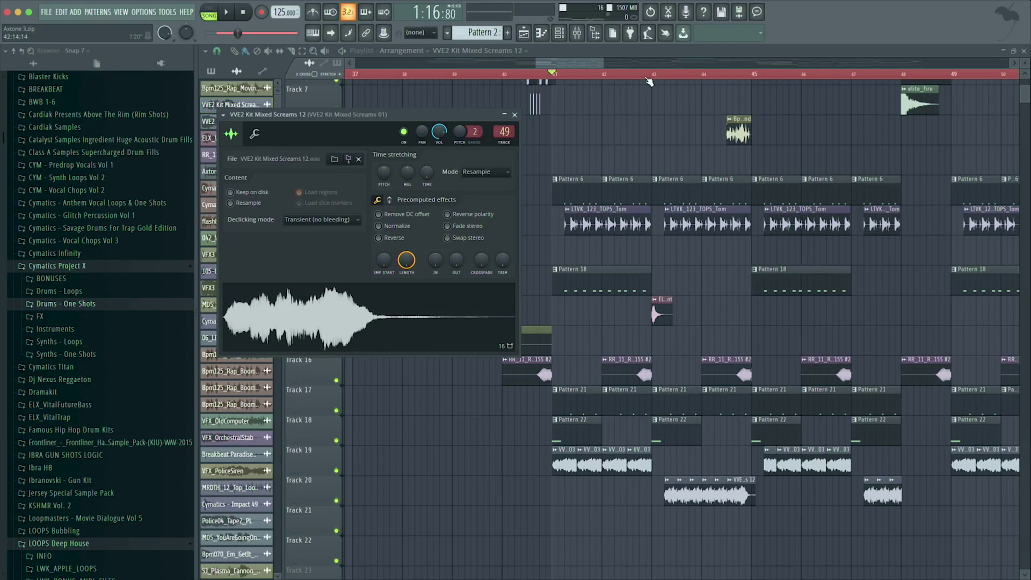
Play the section with the VVE2 Kit Mixed Screams 12 clips from just before bar 43.
{"action": "left_click", "coordinate": [646, 77]}
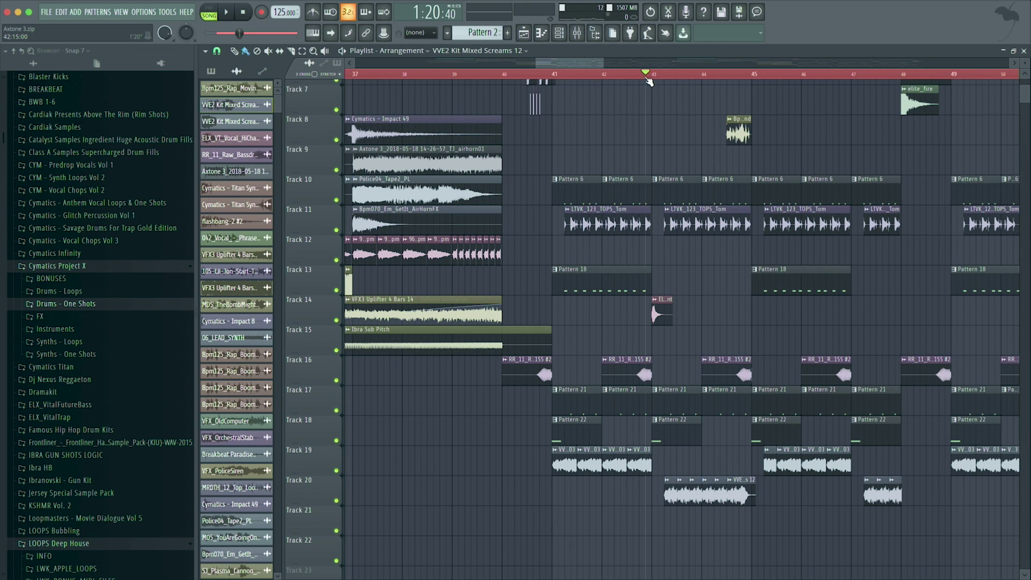
{"action": "key", "text": "space"}
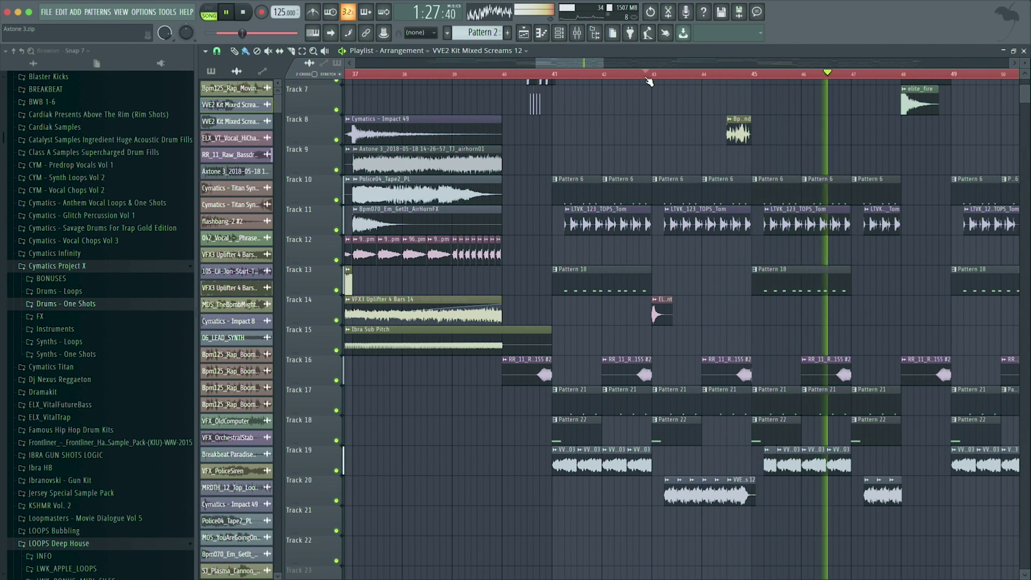
{"action": "key", "text": "space"}
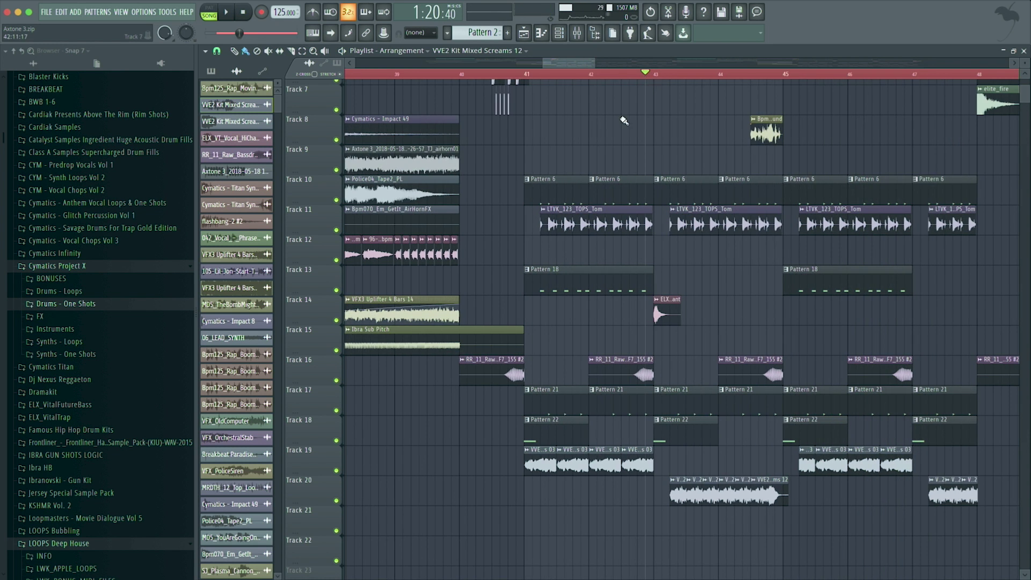
Close the playlist and display Pattern 21 in the channel rack.
{"action": "scroll", "coordinate": [600, 151], "scroll_direction": "up", "scroll_amount": 3}
{"action": "scroll", "coordinate": [599, 151], "scroll_direction": "up", "scroll_amount": 2, "text": "ctrl"}
{"action": "scroll", "coordinate": [600, 311], "scroll_direction": "down", "scroll_amount": 5}
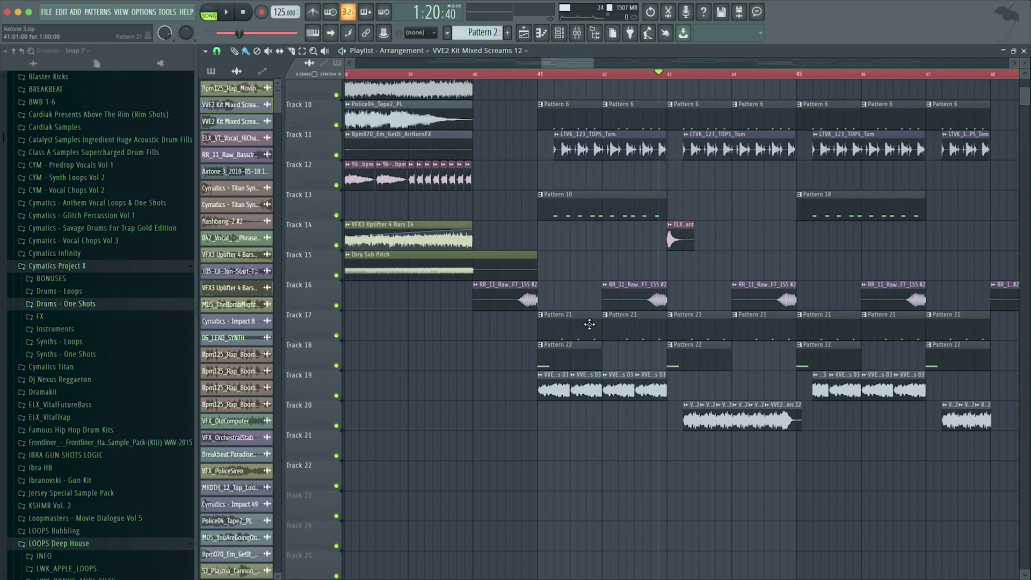
{"action": "left_click", "coordinate": [1024, 51]}
{"action": "key", "text": "F6"}
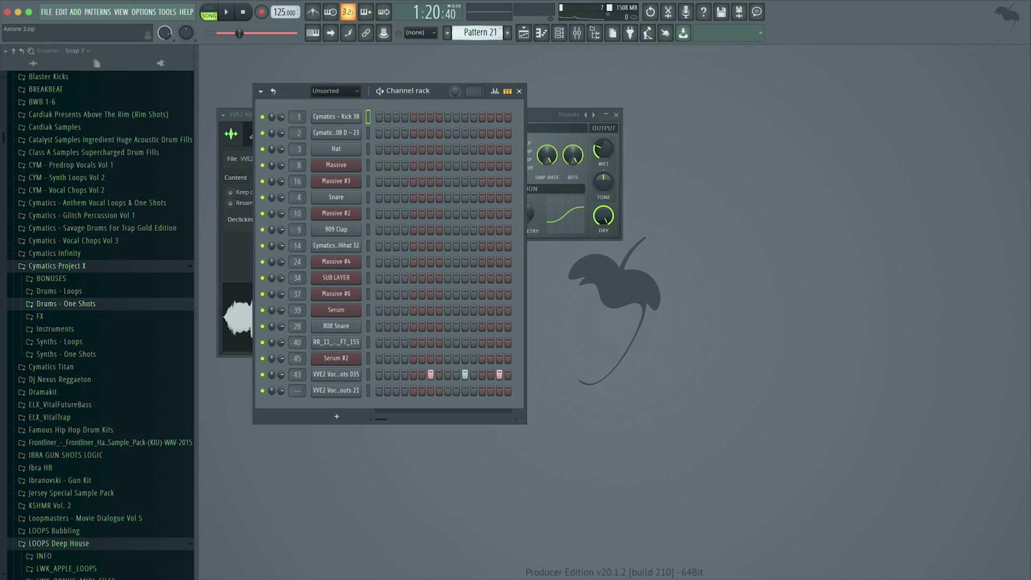
Switch to Pattern 22 in pattern mode, inspect the Serum #2 bass synth and close it.
{"action": "key", "text": "KP_Add"}
{"action": "key", "text": "l"}
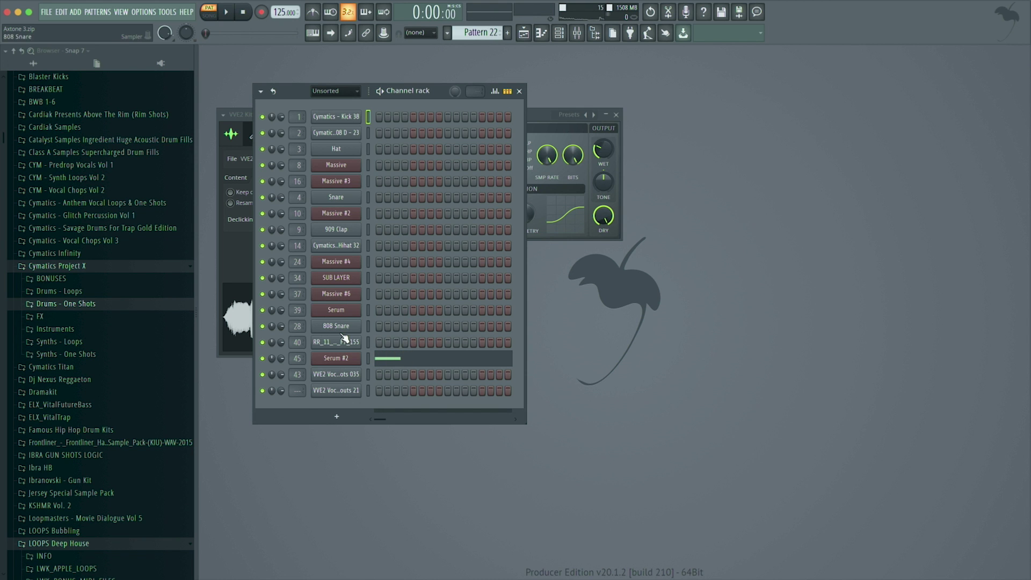
{"action": "left_click_drag", "start_coordinate": [503, 226], "coordinate": [528, 143]}
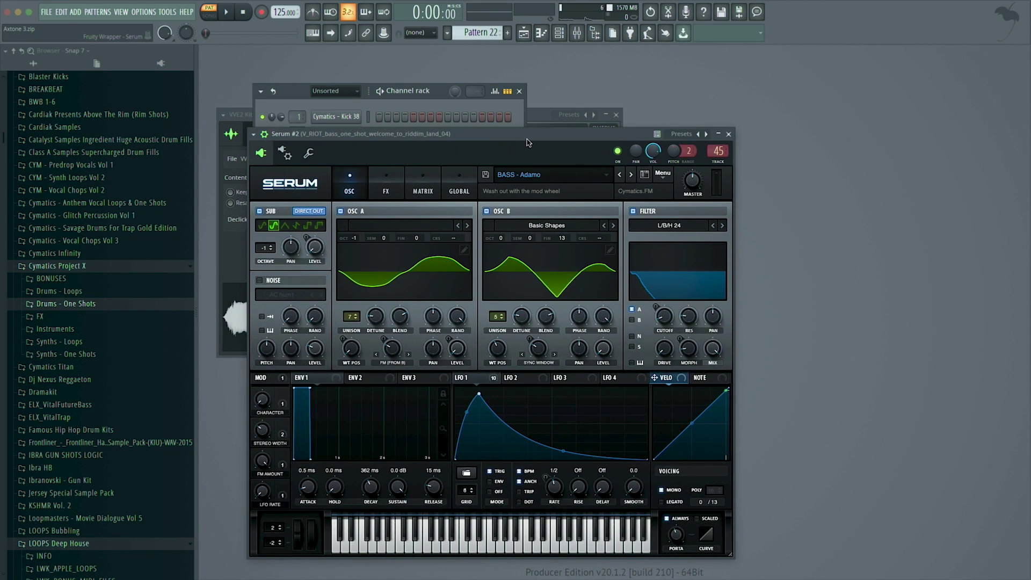
{"action": "left_click", "coordinate": [729, 133]}
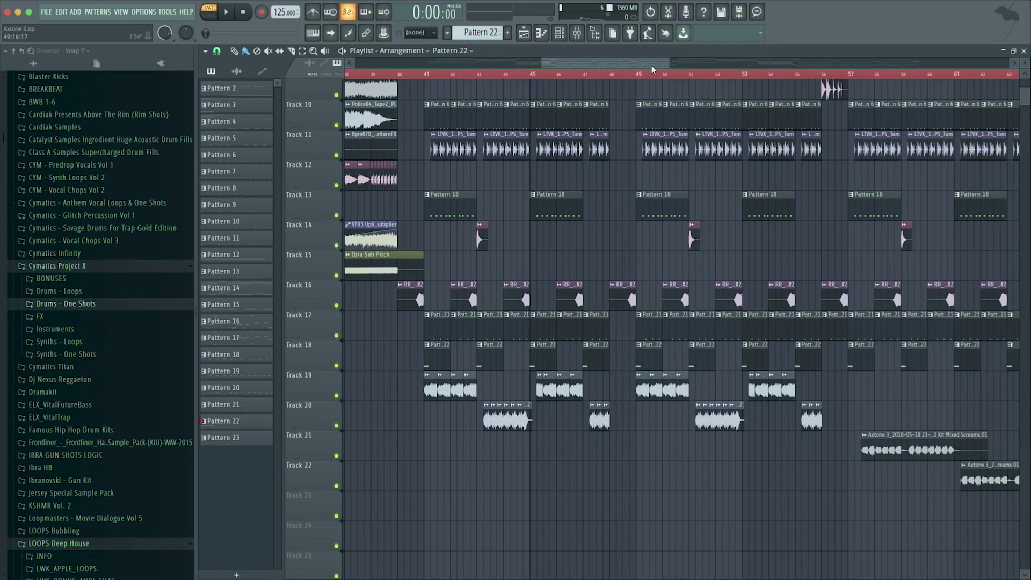
Inspect the sample settings of the reversed RR_11_Raw_Bassdrum_F7_155 #2 clip on Track 16 and of the RR_11_Raw_Bassdrum_F7_155 channel in Pattern 18.
{"action": "double_click", "coordinate": [463, 299]}
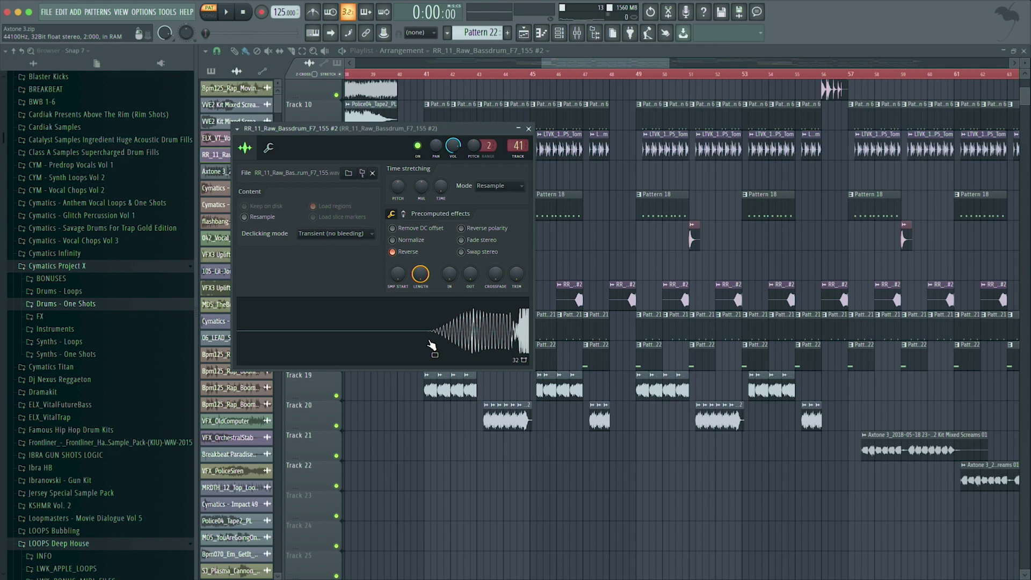
{"action": "left_click", "coordinate": [529, 130]}
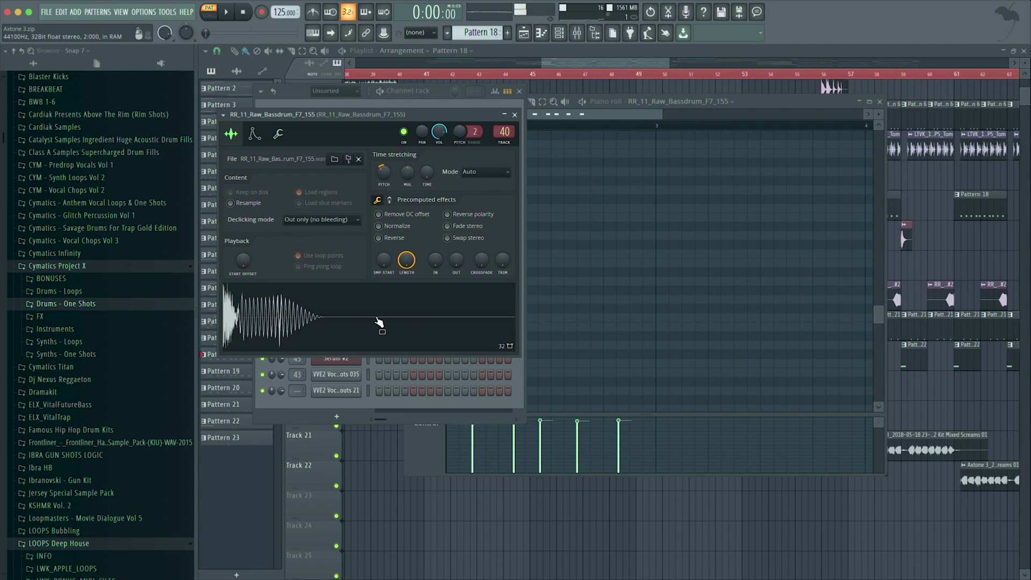
{"action": "left_click", "coordinate": [515, 115]}
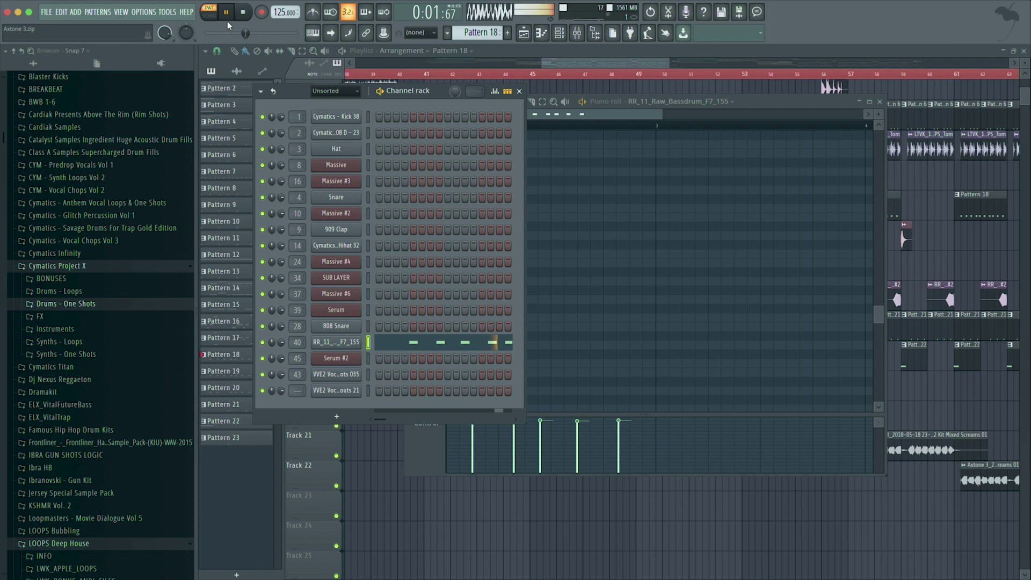
Examine the RR_11_Raw_Bassdrum_F7_155 notes of Pattern 18 in the piano roll during playback and close it.
{"action": "left_click", "coordinate": [454, 347]}
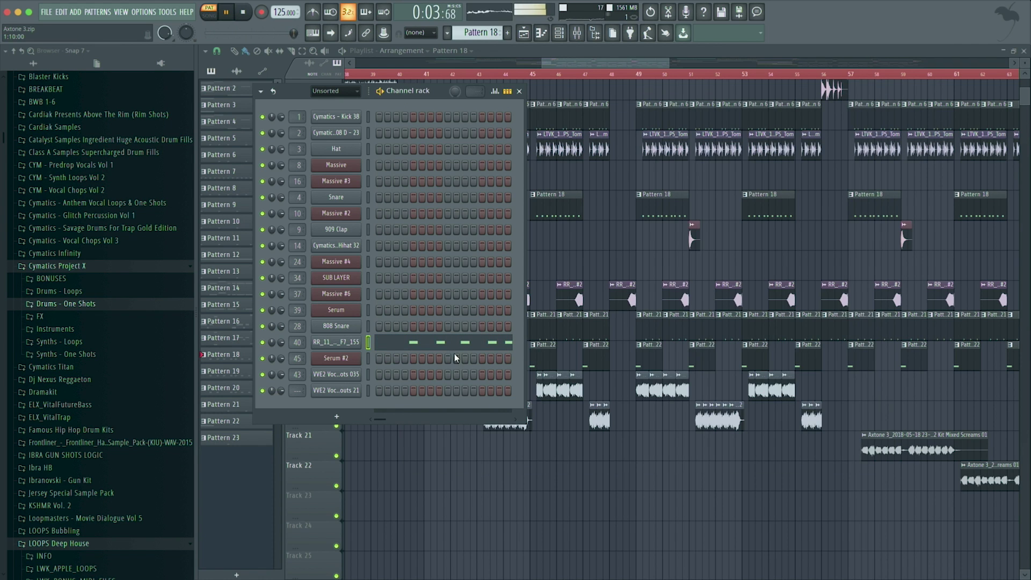
{"action": "left_click", "coordinate": [455, 347]}
{"action": "left_click_drag", "start_coordinate": [591, 113], "coordinate": [707, 114]}
{"action": "scroll", "coordinate": [816, 156], "scroll_direction": "up", "scroll_amount": 5}
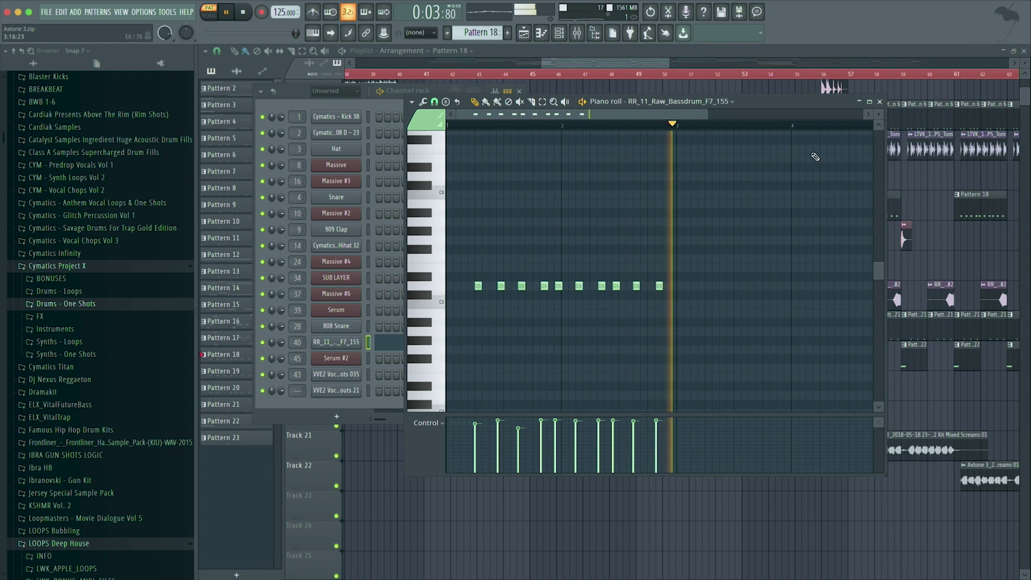
{"action": "key", "text": "F7"}
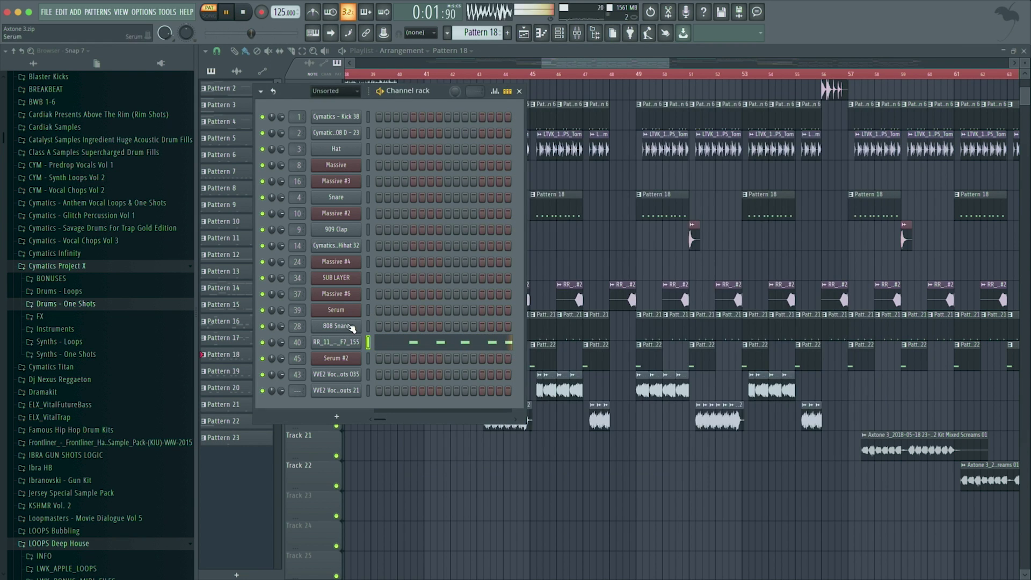
Open the RR_11_Raw_Bassdrum_F7_155 channel settings and show the effect chain on its mixer track.
{"action": "left_click", "coordinate": [341, 342]}
{"action": "key", "text": "F9"}
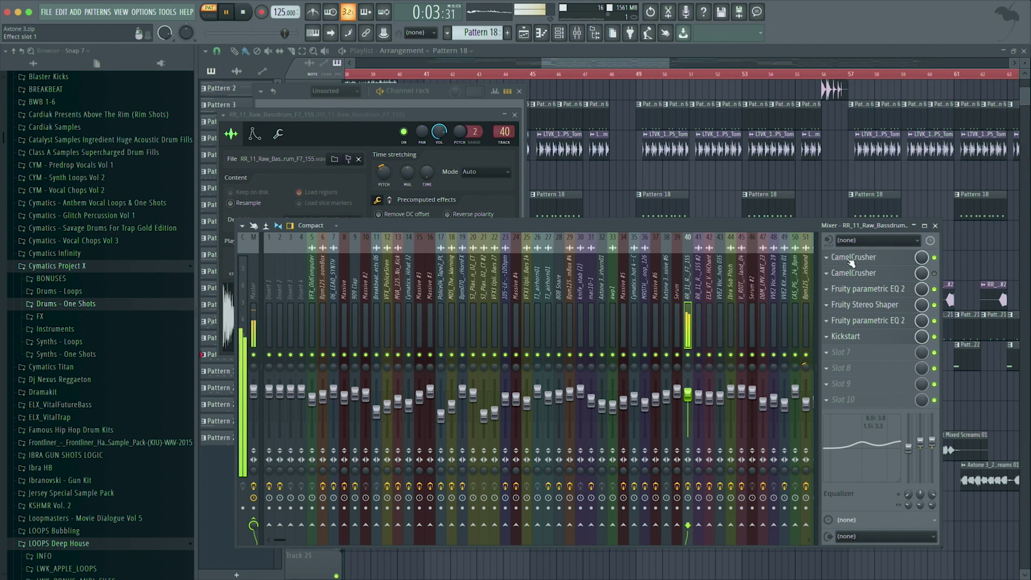
Inspect the first Fruity parametric EQ 2 and the Fruity Stereo Shaper on the RR_11_Raw_Bassdrum_F7_155 mixer track, closing each one.
{"action": "left_click", "coordinate": [869, 291]}
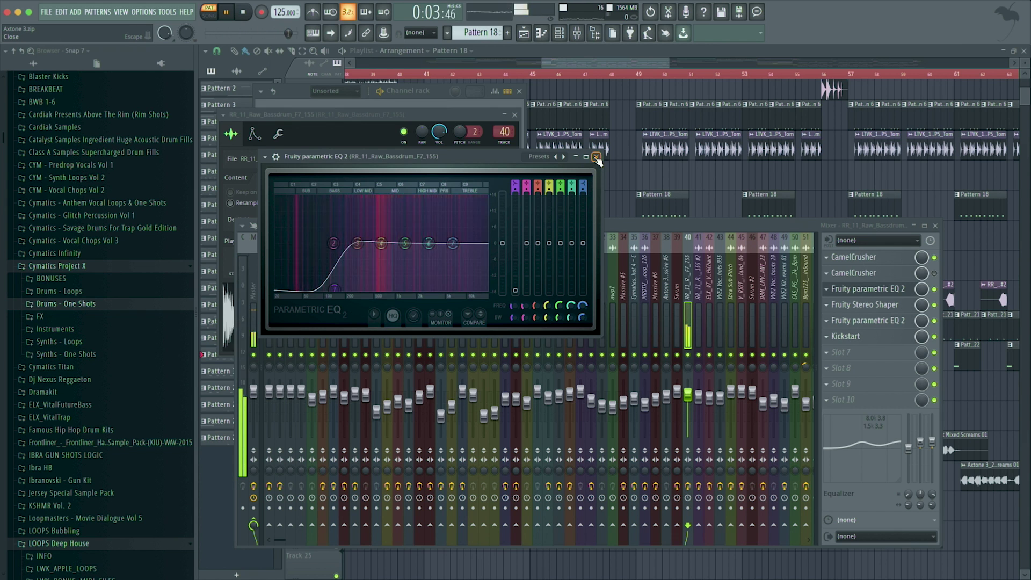
{"action": "left_click", "coordinate": [596, 157]}
{"action": "left_click", "coordinate": [864, 304]}
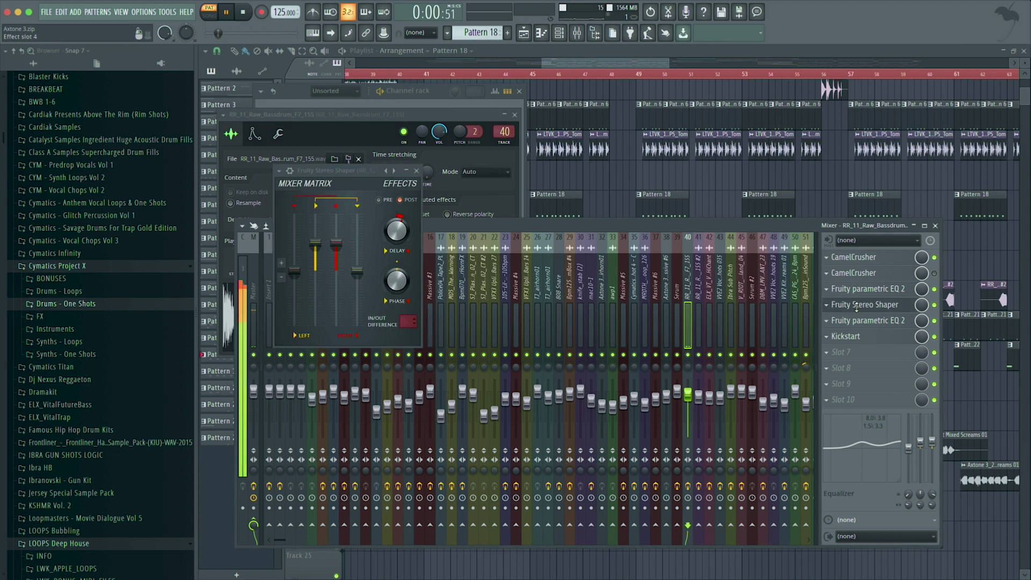
{"action": "left_click", "coordinate": [418, 171]}
Inspect the second Fruity parametric EQ 2 and the Kickstart sidechain effect on the same bassdrum mixer track, closing each one.
{"action": "left_click", "coordinate": [869, 320]}
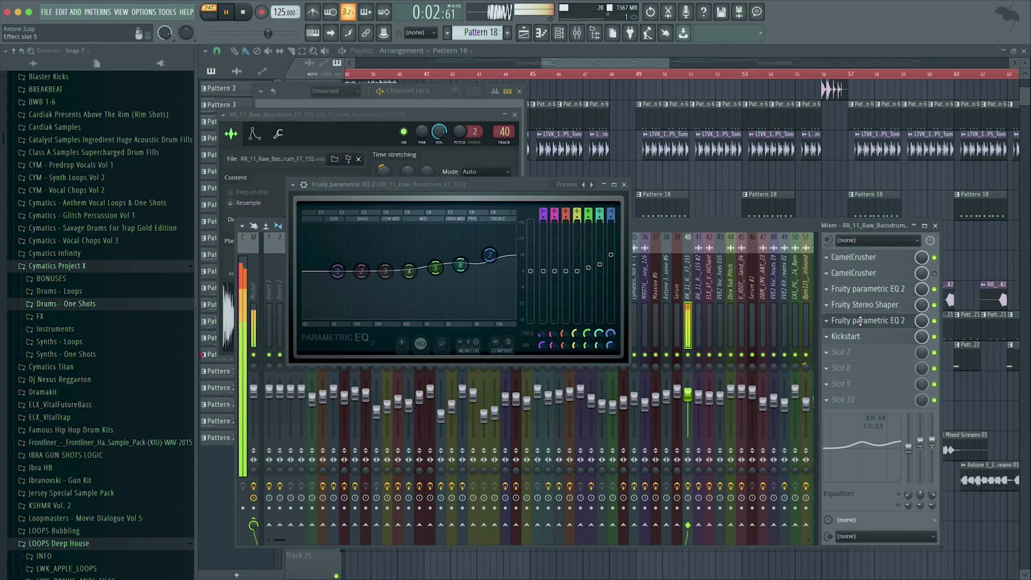
{"action": "left_click", "coordinate": [624, 185]}
{"action": "left_click", "coordinate": [858, 336]}
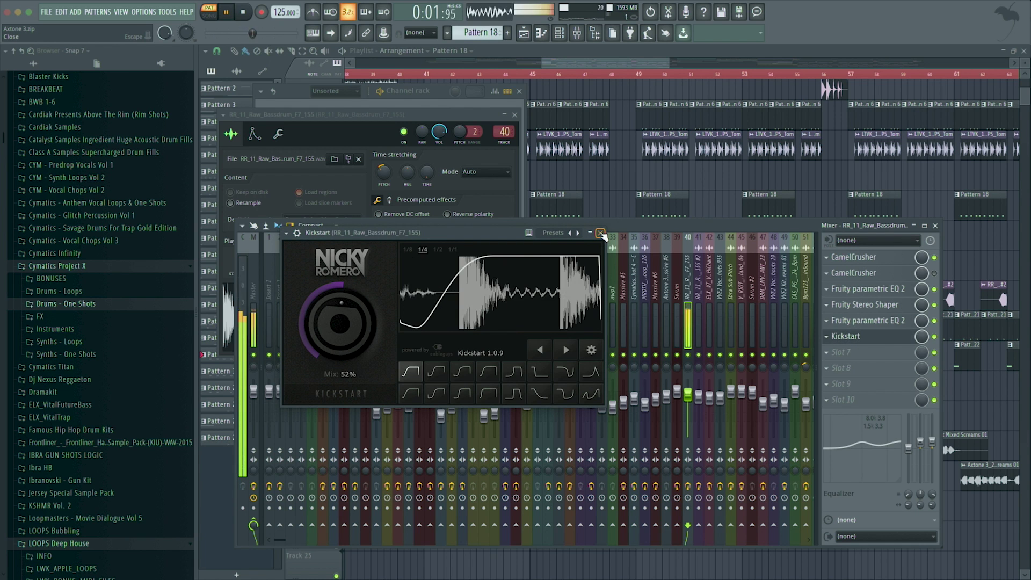
{"action": "left_click", "coordinate": [601, 234]}
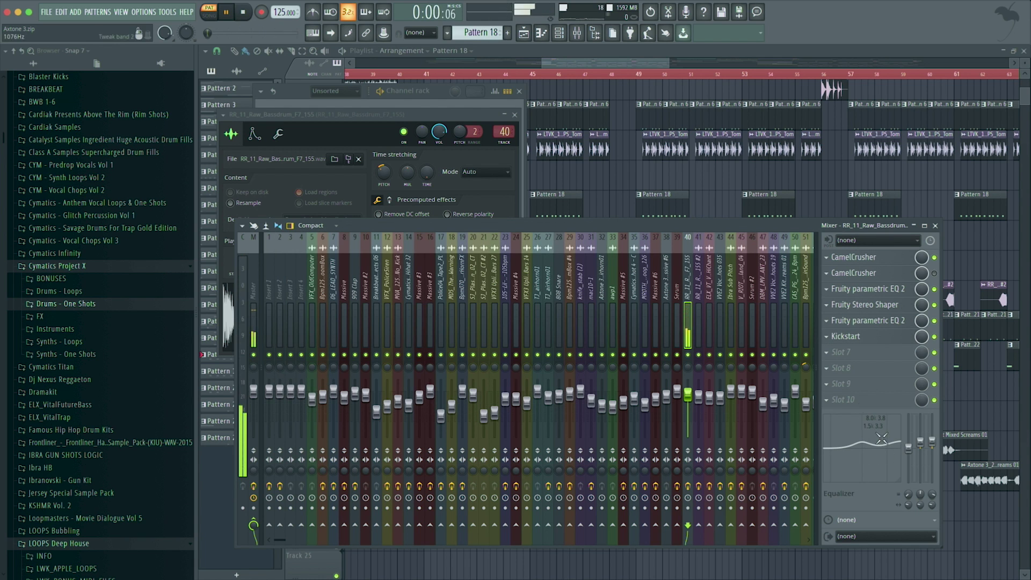
Return to the playlist, open Pattern 14 from Track 5 and play it in pattern mode.
{"action": "left_click", "coordinate": [620, 65]}
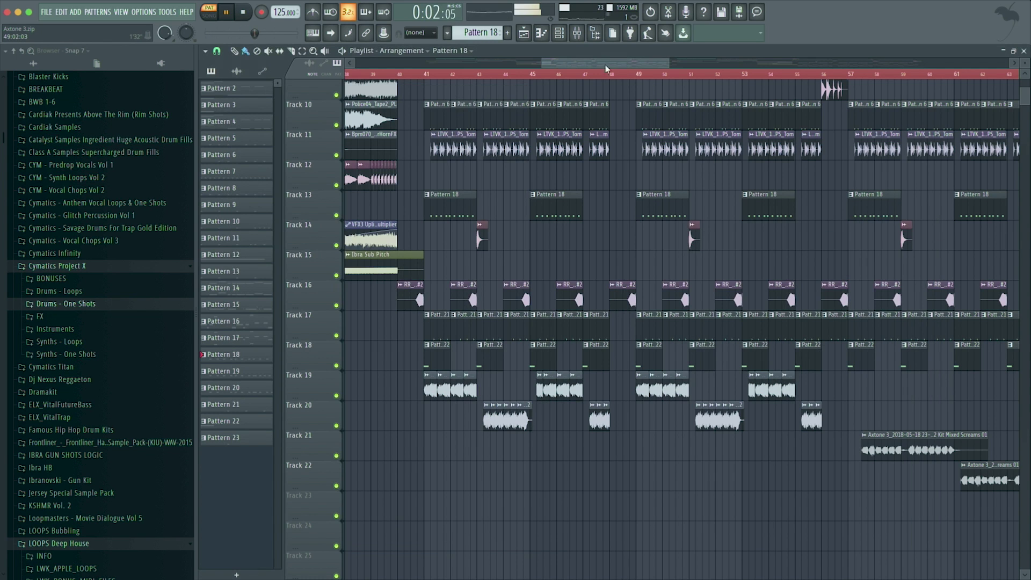
{"action": "scroll", "coordinate": [452, 191], "scroll_direction": "up", "scroll_amount": 8}
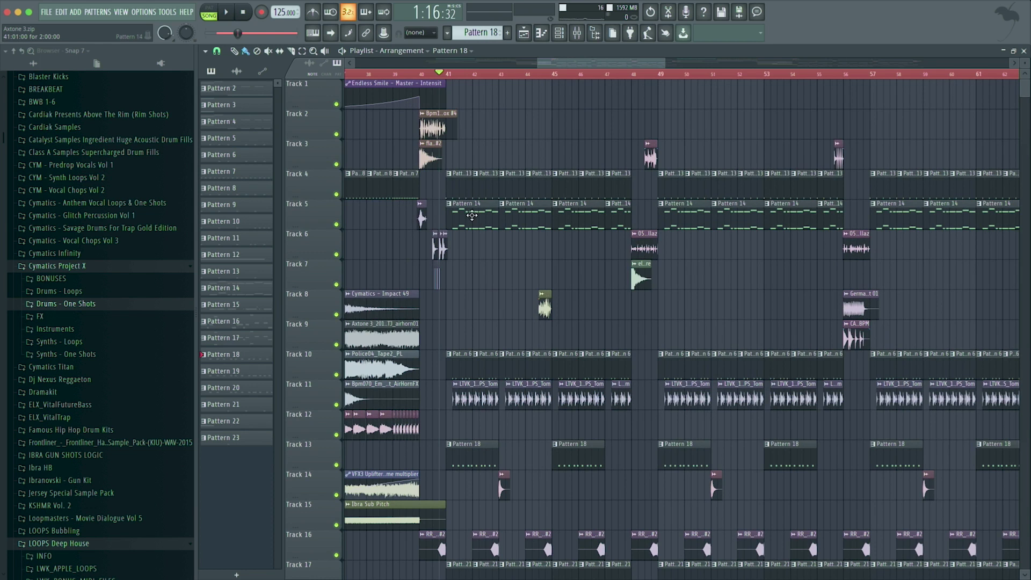
{"action": "double_click", "coordinate": [473, 218]}
{"action": "left_click", "coordinate": [210, 15]}
{"action": "key", "text": "space"}
{"action": "key", "text": "XF86AudioRaiseVolume"}
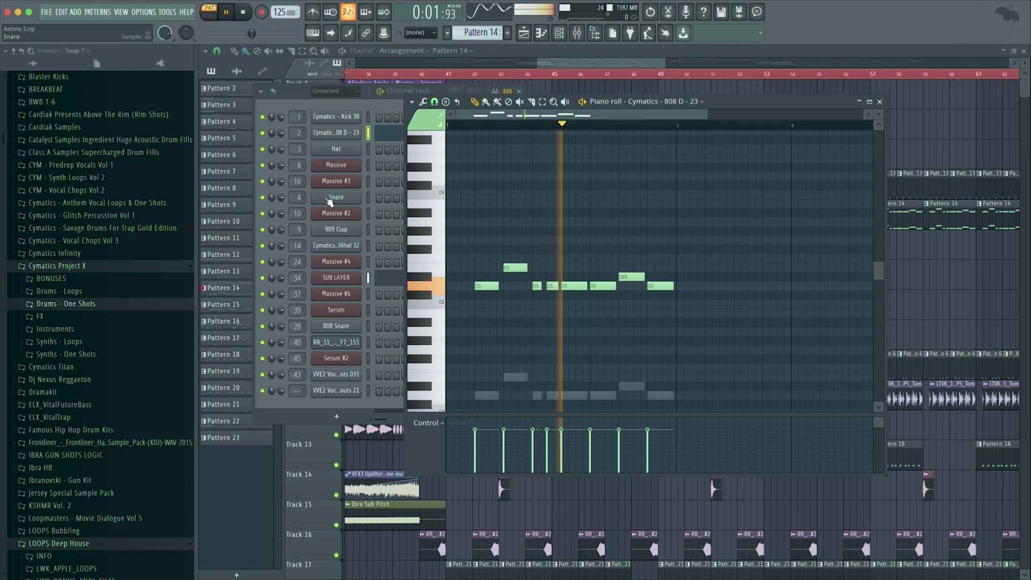
Inspect the Massive synth of the SUB LAYER channel, show its mixer track and close the synth.
{"action": "left_click", "coordinate": [377, 278]}
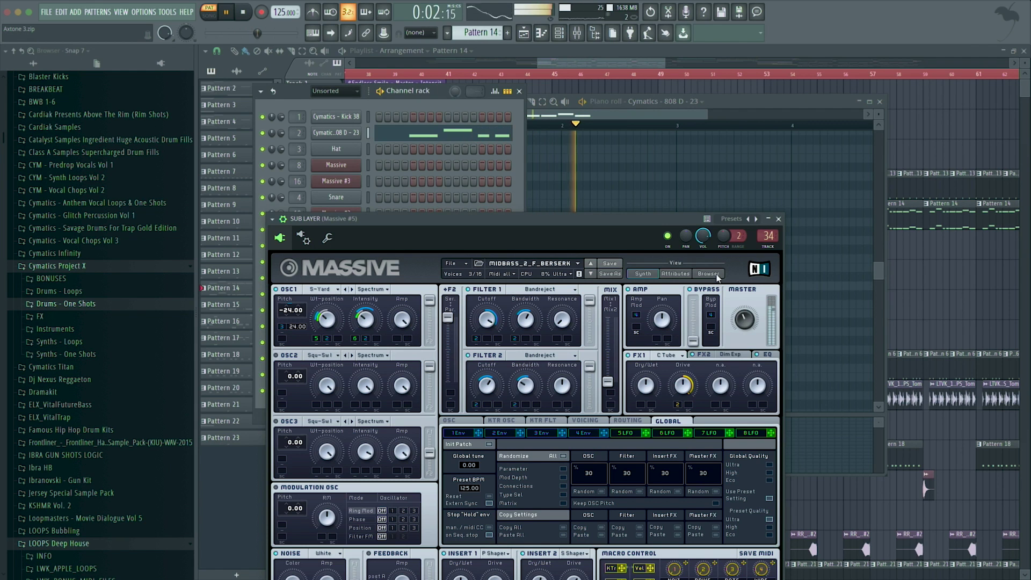
{"action": "left_click_drag", "start_coordinate": [612, 211], "coordinate": [529, 132]}
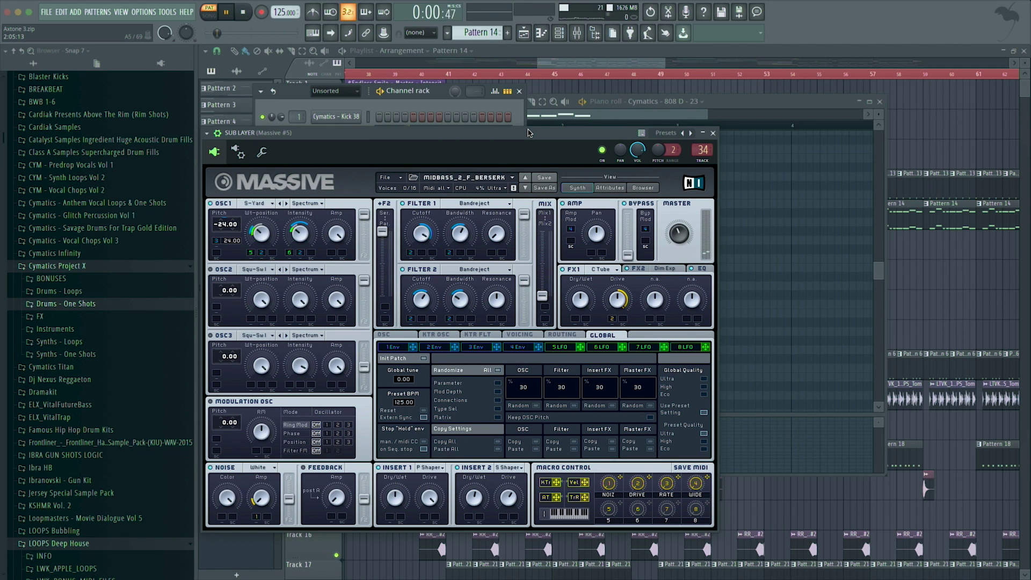
{"action": "left_click", "coordinate": [577, 34]}
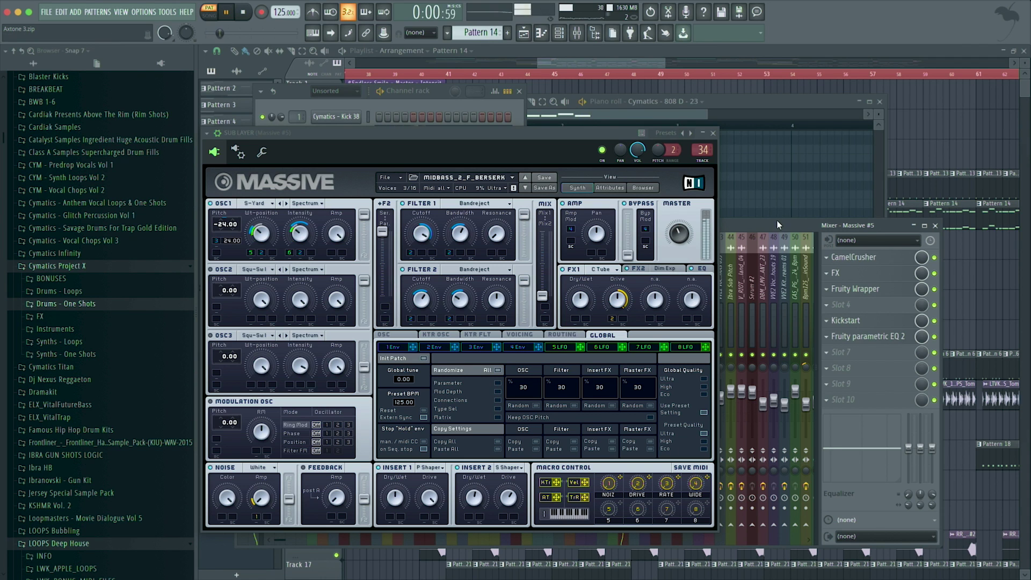
{"action": "left_click", "coordinate": [713, 133]}
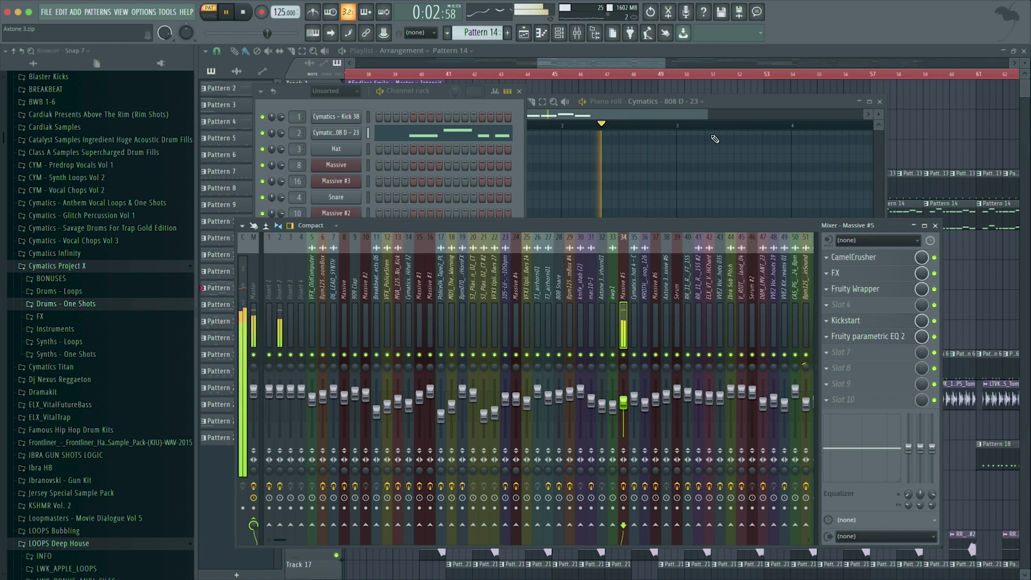
Examine the CamelCrusher, FX and Fruity Wrapper effects on the SUB LAYER's Massive #5 mixer track.
{"action": "left_click", "coordinate": [884, 260]}
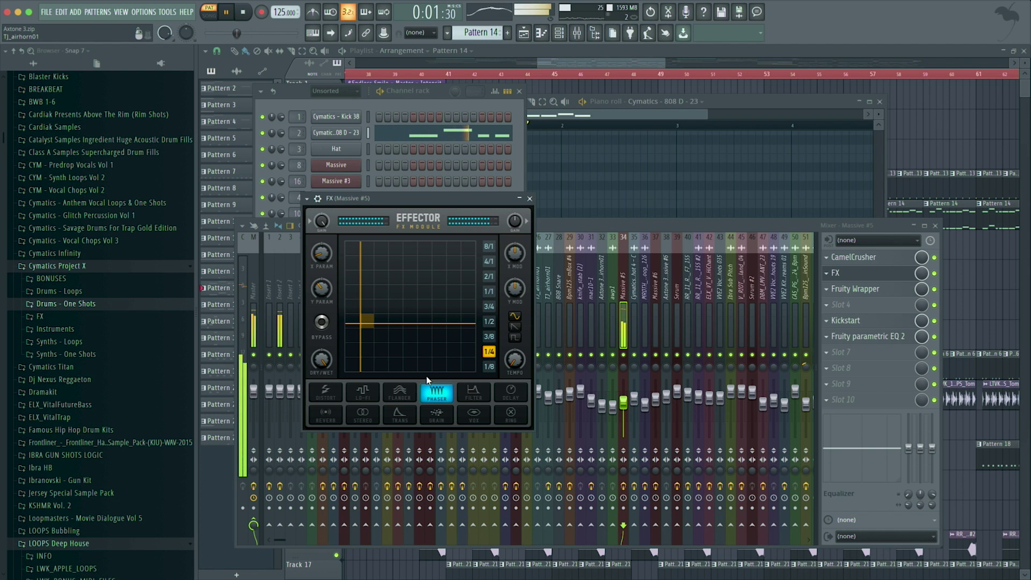
{"action": "left_click", "coordinate": [847, 290]}
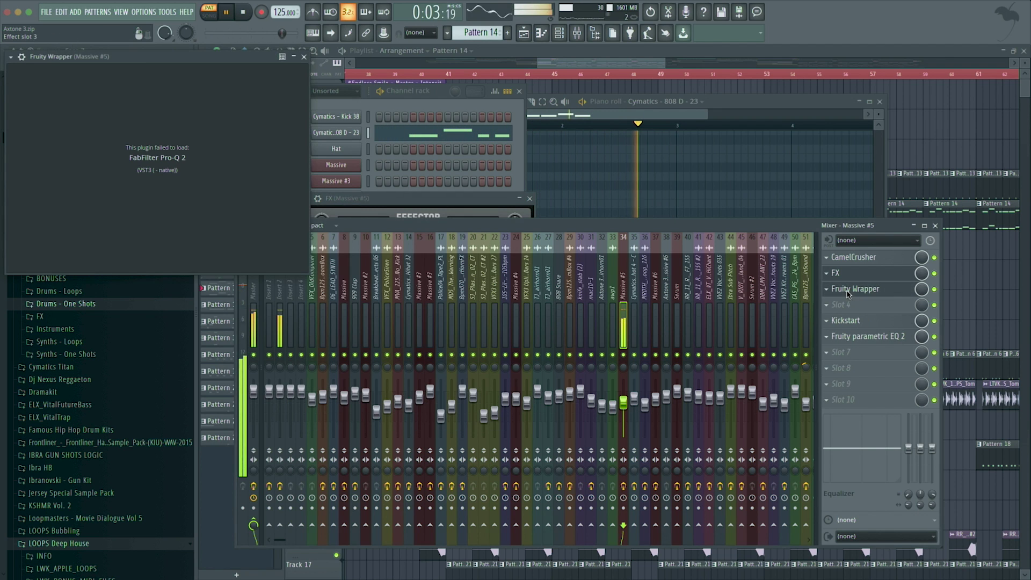
{"action": "left_click", "coordinate": [890, 293]}
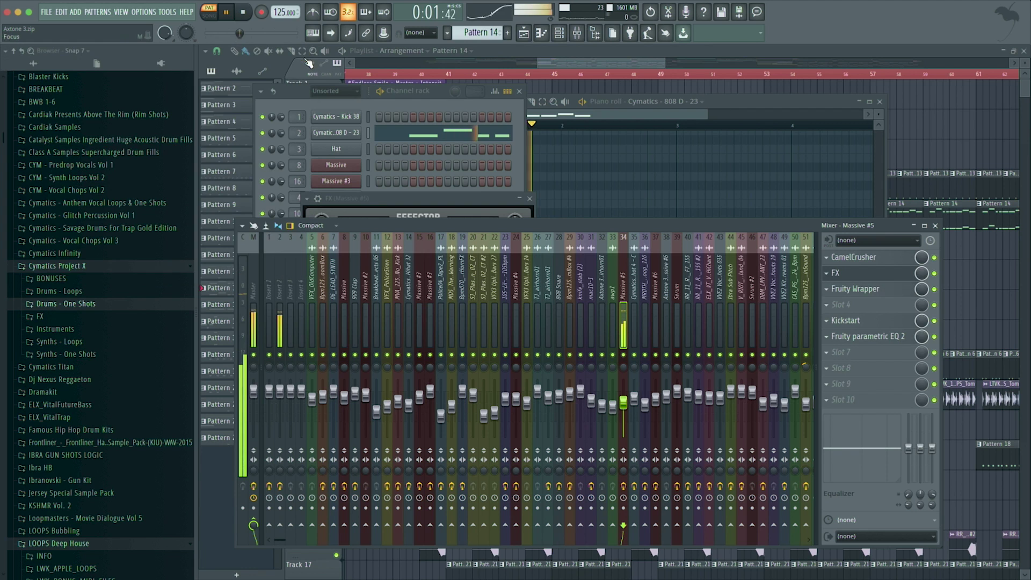
Inspect the Kickstart and Fruity parametric EQ 2 settings on the Massive #5 mixer track and close both.
{"action": "left_click", "coordinate": [862, 321]}
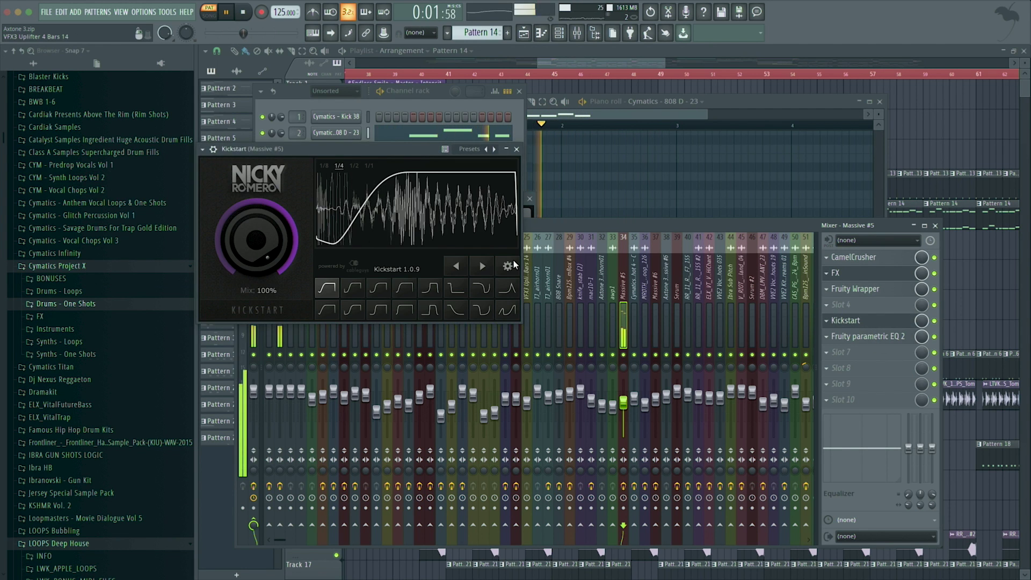
{"action": "left_click", "coordinate": [517, 148]}
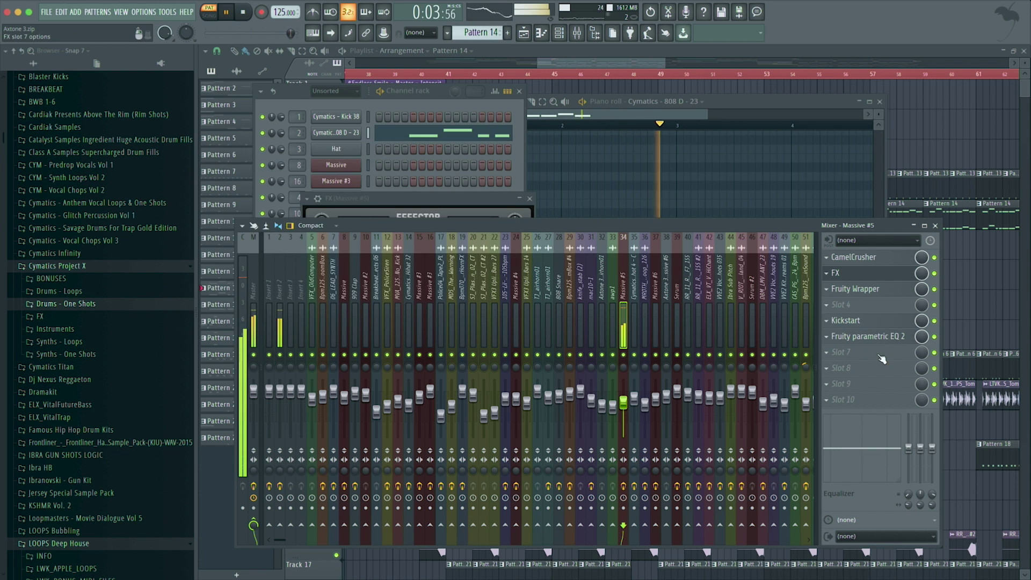
{"action": "left_click", "coordinate": [864, 336]}
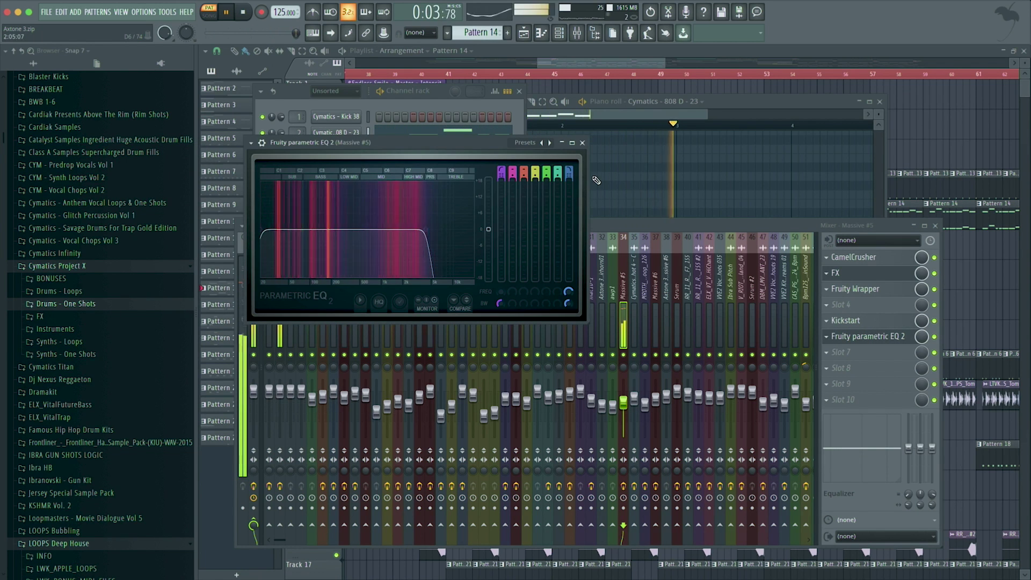
{"action": "left_click", "coordinate": [582, 142]}
Return to the playlist in song mode and play the arrangement from just before bar 41.
{"action": "left_click", "coordinate": [581, 73]}
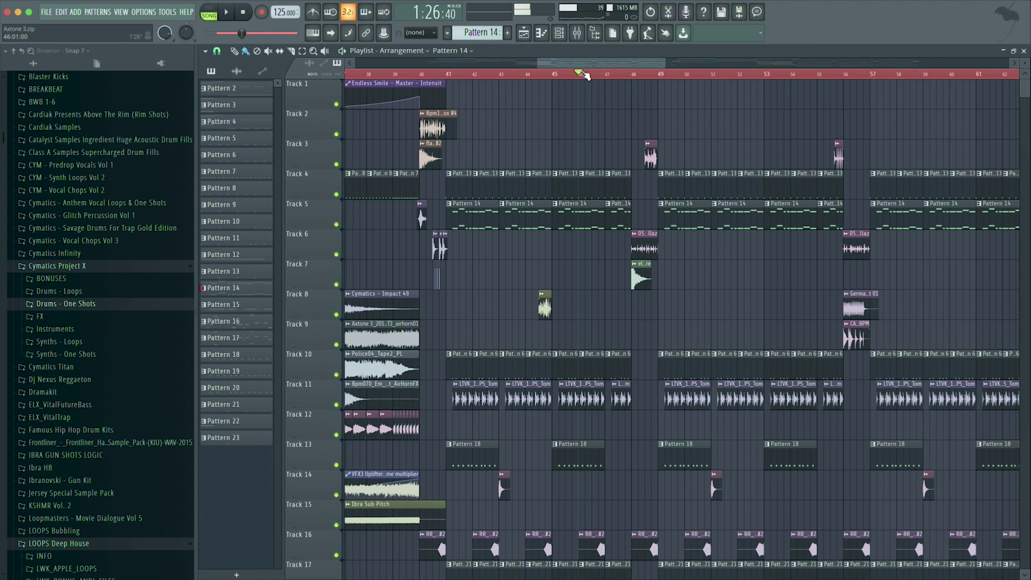
{"action": "key", "text": "space"}
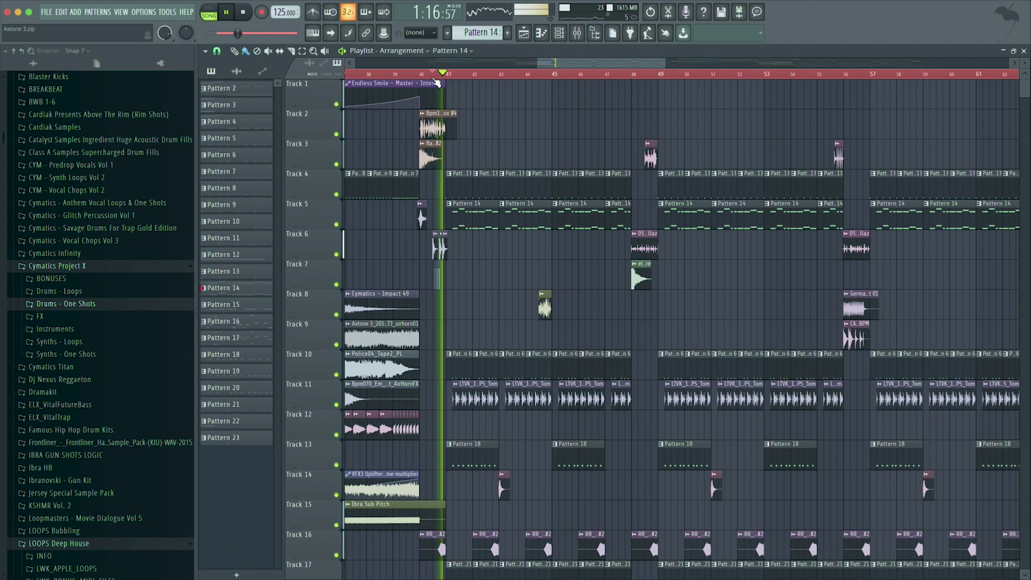